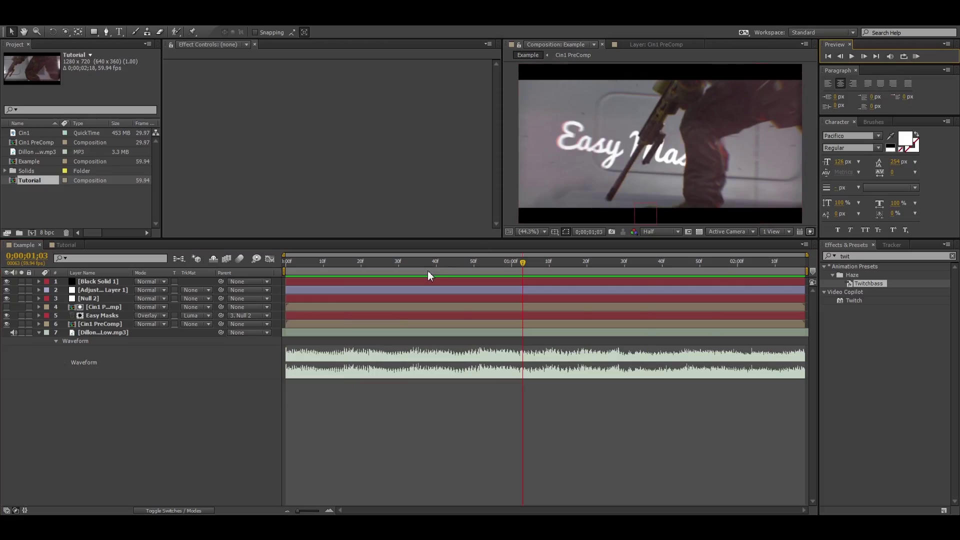
Switch to the Tutorial comp, scrub and preview it, and return to 0;00;01;24
{"action": "left_click", "coordinate": [66, 244]}
{"action": "left_click_drag", "start_coordinate": [525, 263], "coordinate": [723, 253]}
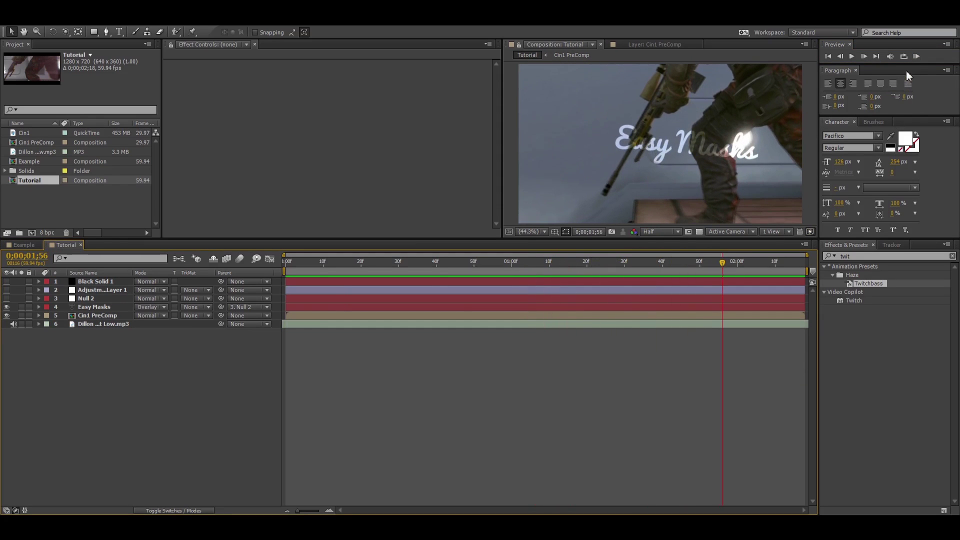
{"action": "left_click", "coordinate": [916, 56]}
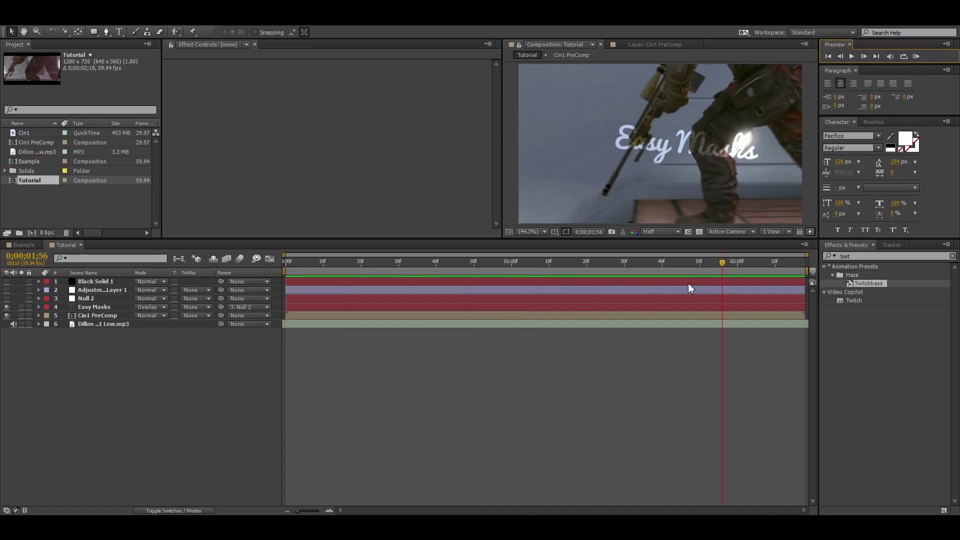
{"action": "left_click_drag", "start_coordinate": [722, 288], "coordinate": [602, 283]}
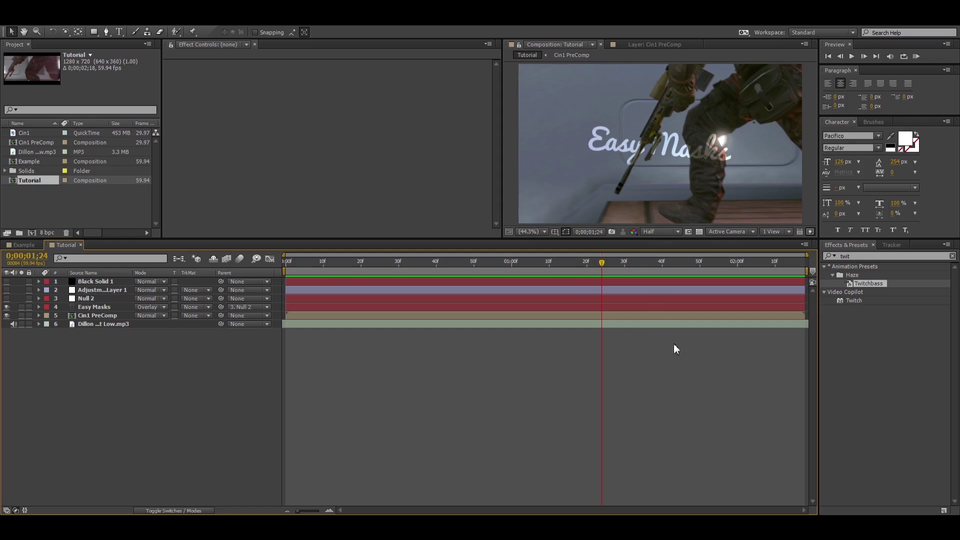
Select the Cin1 PreComp footage layer and duplicate it with Ctrl+D
{"action": "key", "text": "g"}
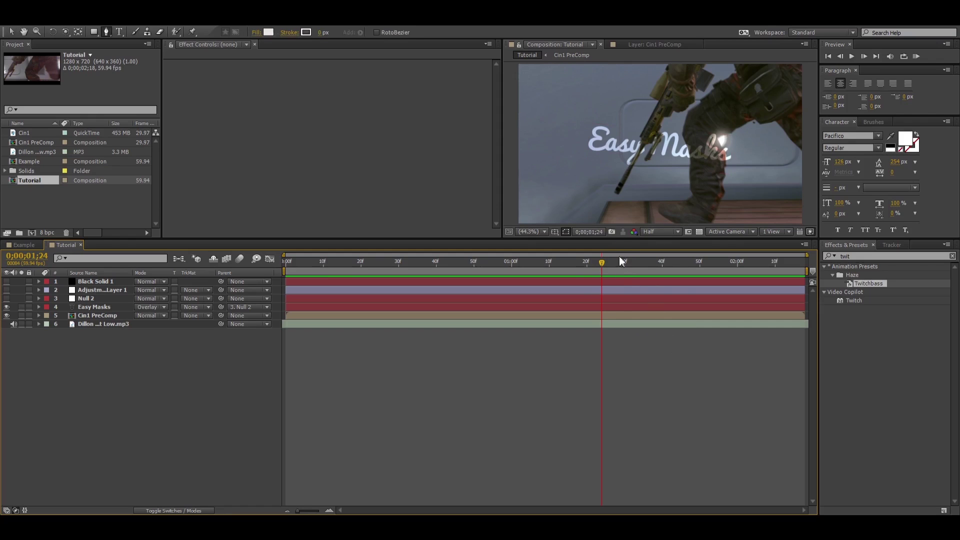
{"action": "left_click", "coordinate": [620, 315]}
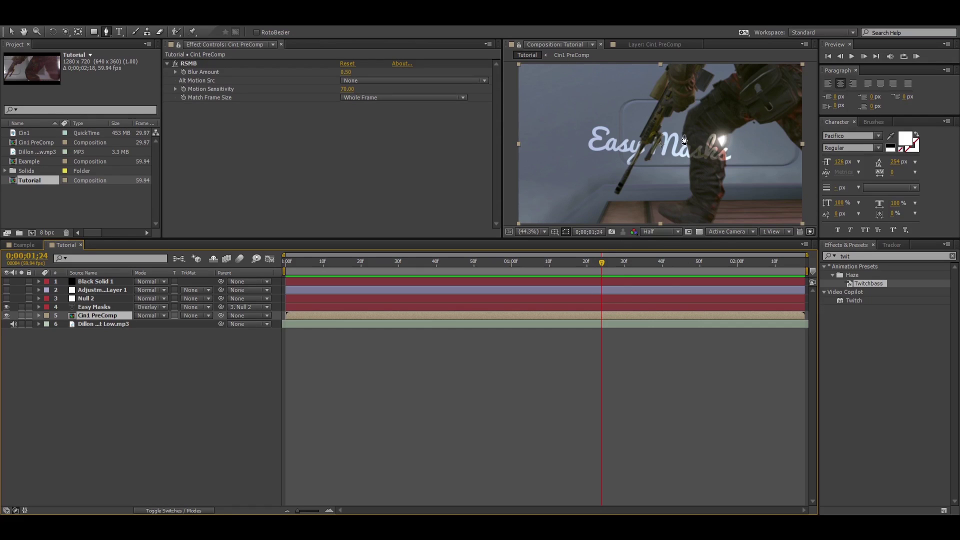
{"action": "key", "text": "v"}
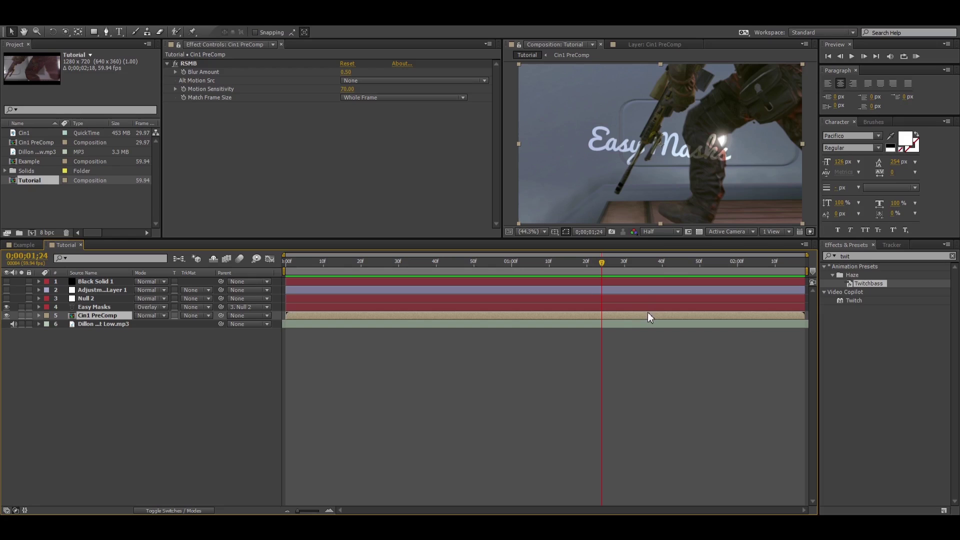
{"action": "key", "text": "ctrl+d"}
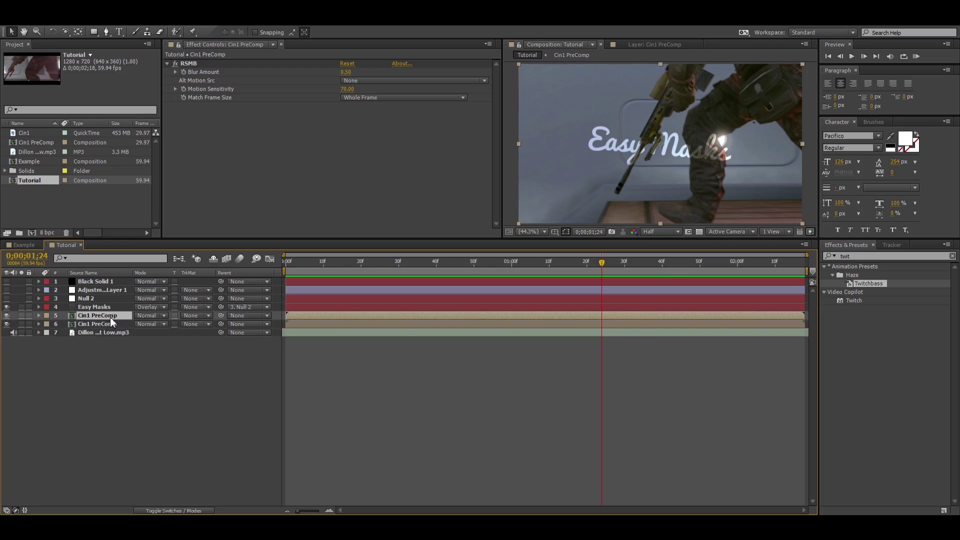
Move the duplicate Cin1 PreComp above Easy Masks and apply Hue/Saturation with Master Saturation -100
{"action": "mouse_move", "coordinate": [110, 314]}
{"action": "left_mouse_down"}
{"action": "mouse_move", "coordinate": [118, 290]}
{"action": "mouse_move", "coordinate": [114, 304]}
{"action": "left_mouse_up"}
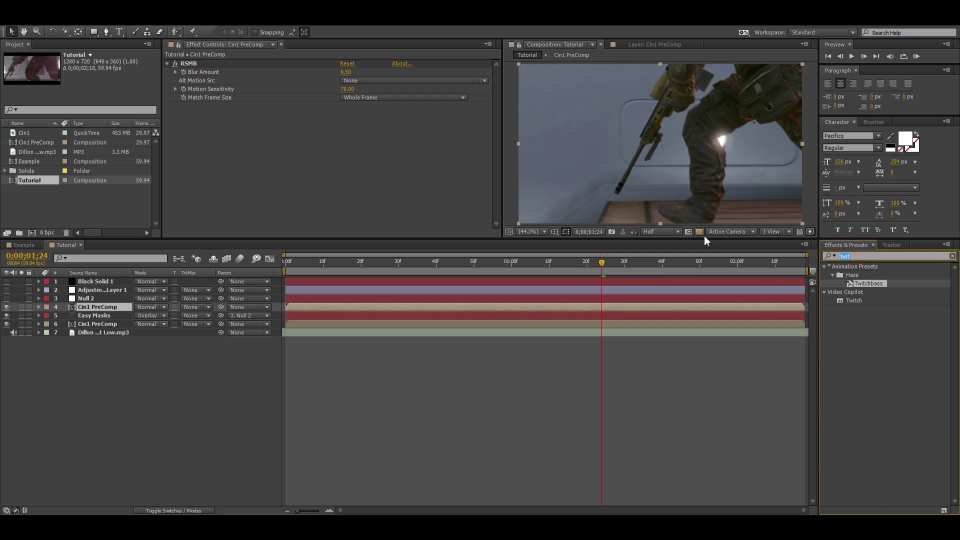
{"action": "key", "text": "BackSpace"}
{"action": "type", "text": "satura"}
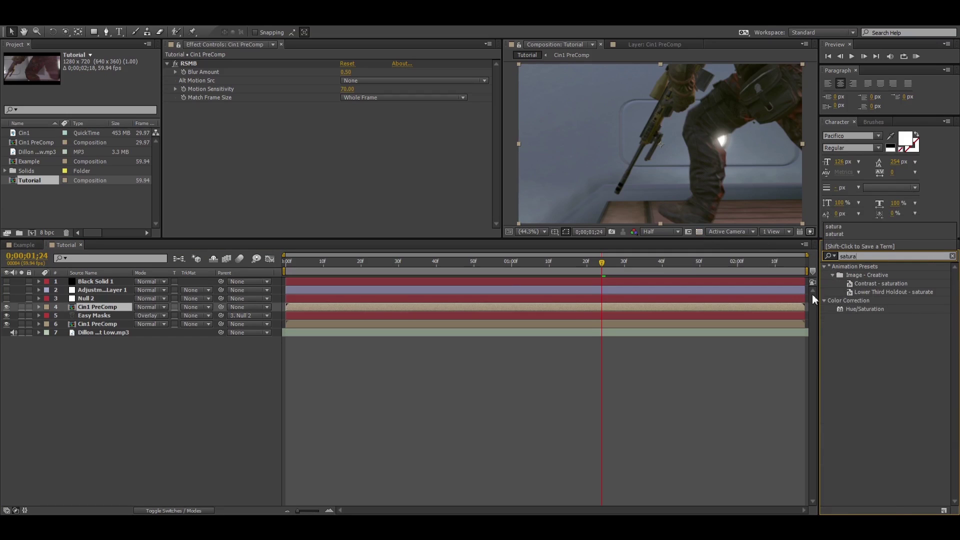
{"action": "left_click", "coordinate": [852, 309]}
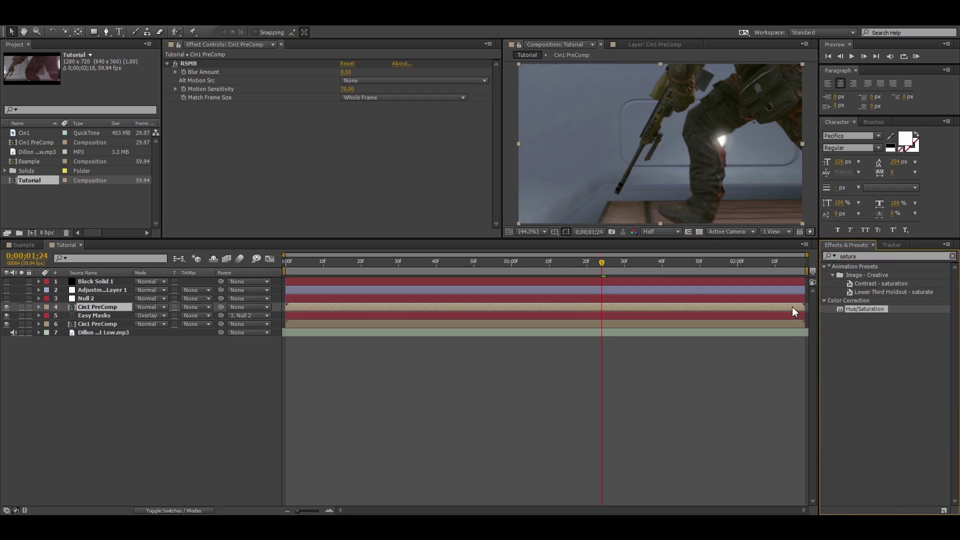
{"action": "left_click", "coordinate": [417, 199]}
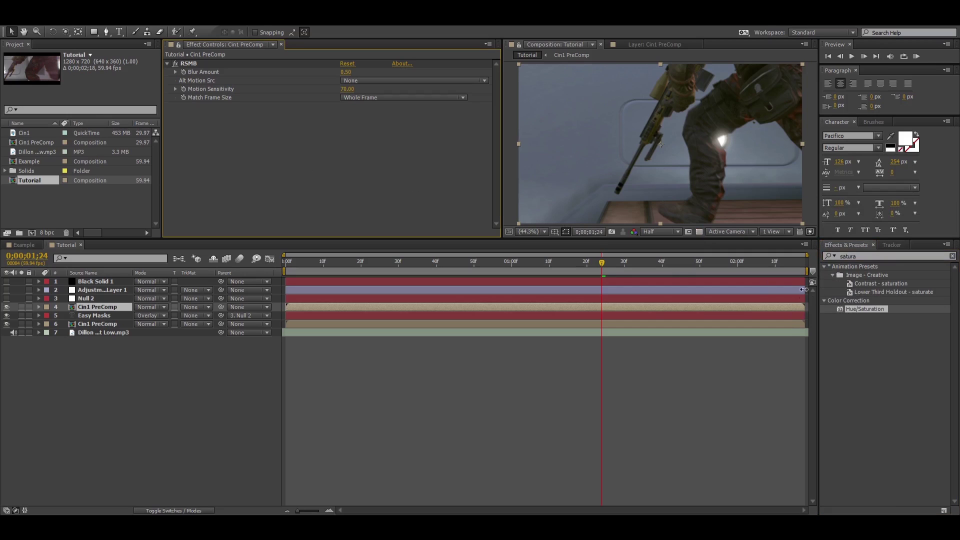
{"action": "left_click_drag", "start_coordinate": [851, 306], "coordinate": [178, 175]}
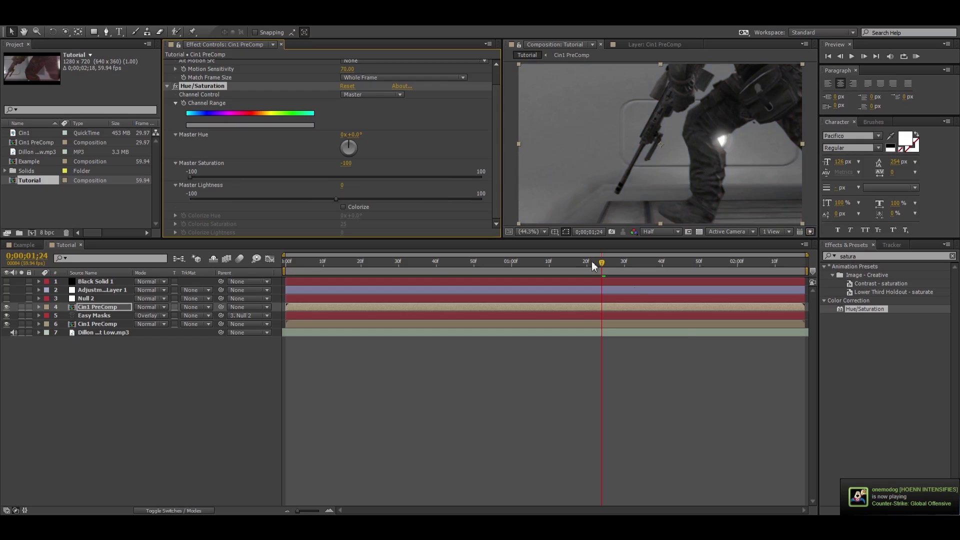
{"action": "left_click", "coordinate": [872, 257]}
Apply Levels to the grey Cin1 PreComp copy with Input Black 71 and Input White 114
{"action": "key", "text": "BackSpace"}
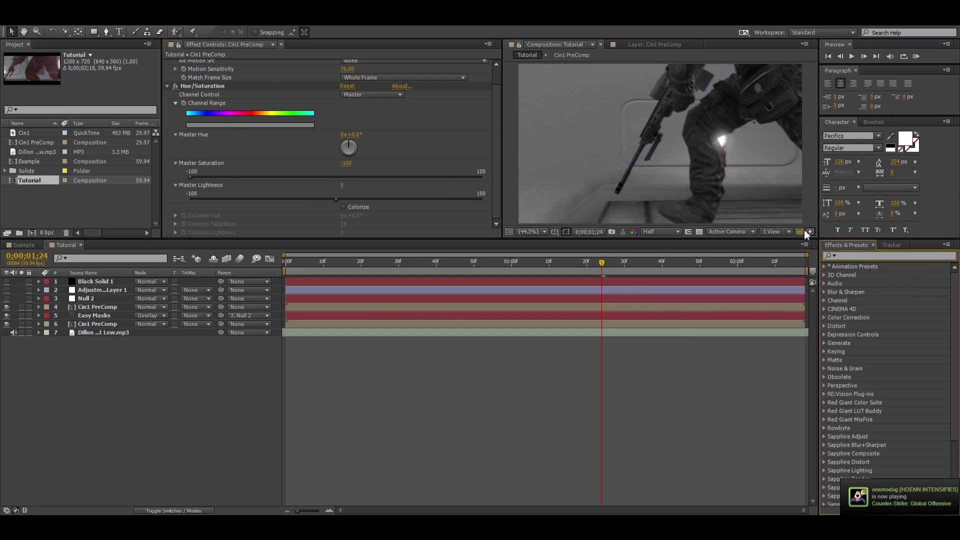
{"action": "type", "text": "levels"}
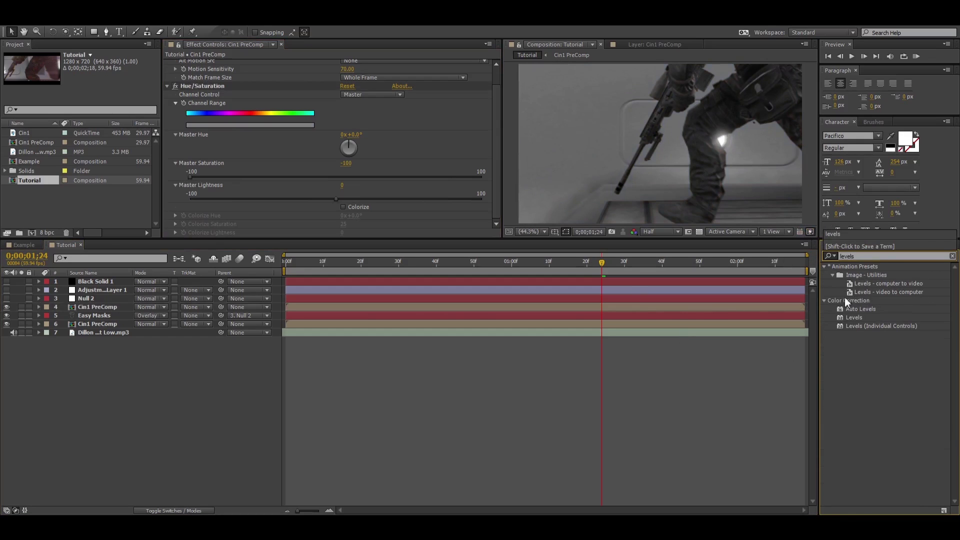
{"action": "left_click_drag", "start_coordinate": [853, 320], "coordinate": [399, 200]}
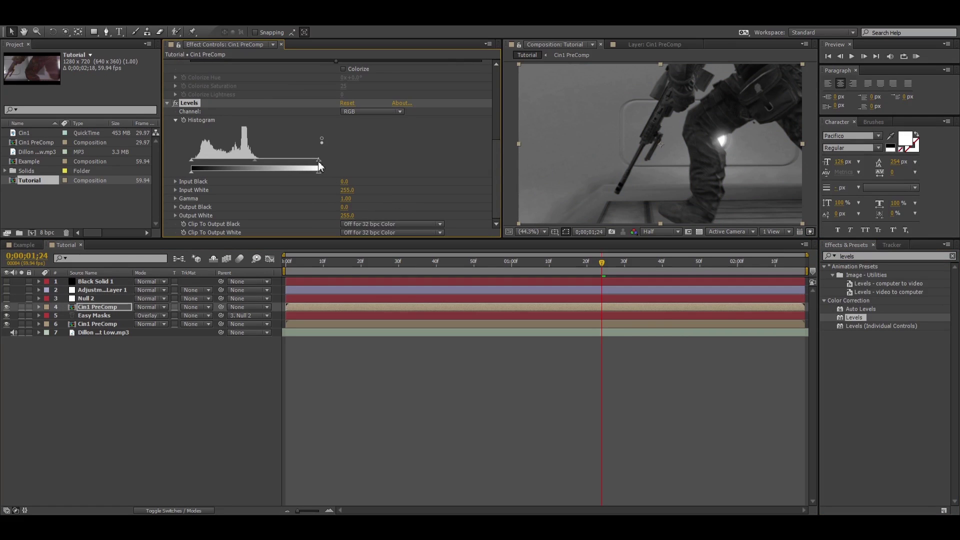
{"action": "left_click_drag", "start_coordinate": [318, 163], "coordinate": [249, 171]}
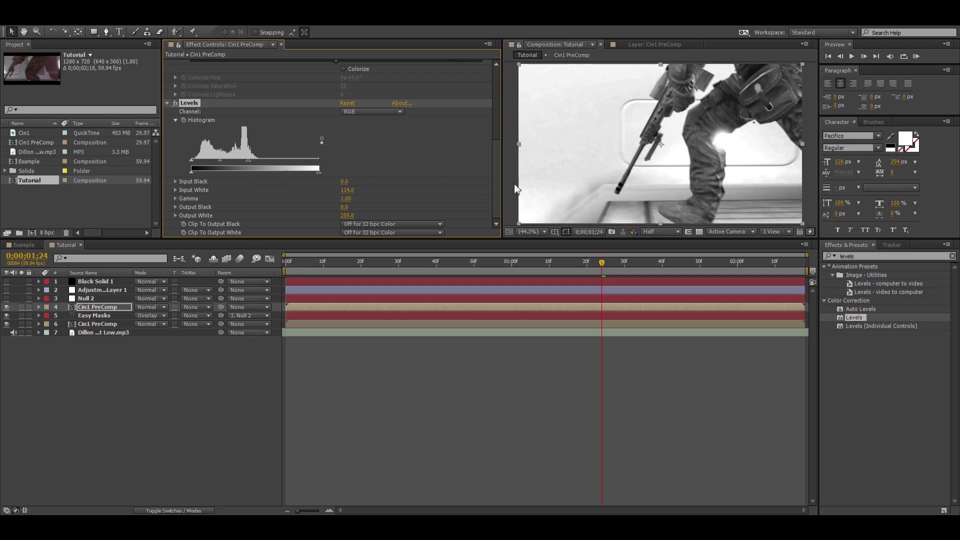
{"action": "left_click_drag", "start_coordinate": [192, 160], "coordinate": [226, 166]}
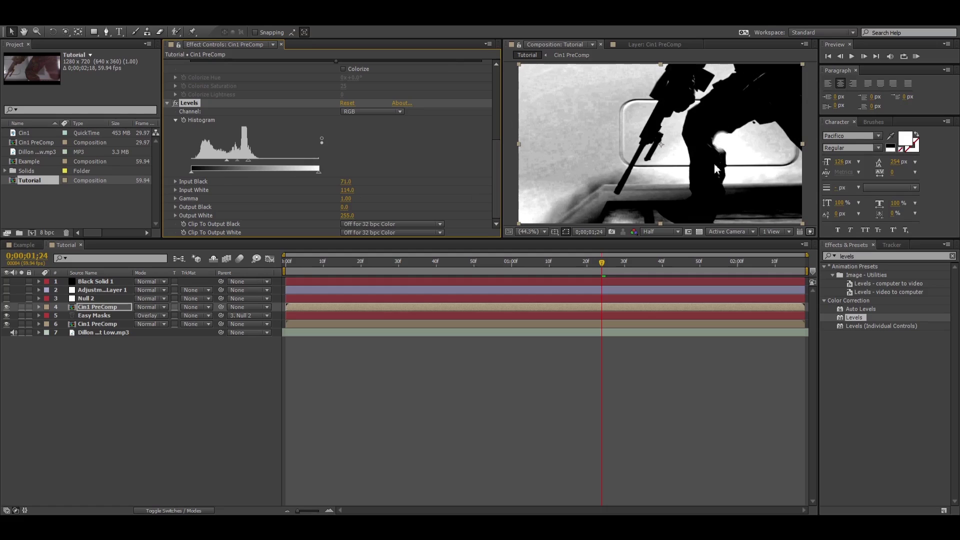
{"action": "left_click", "coordinate": [706, 352]}
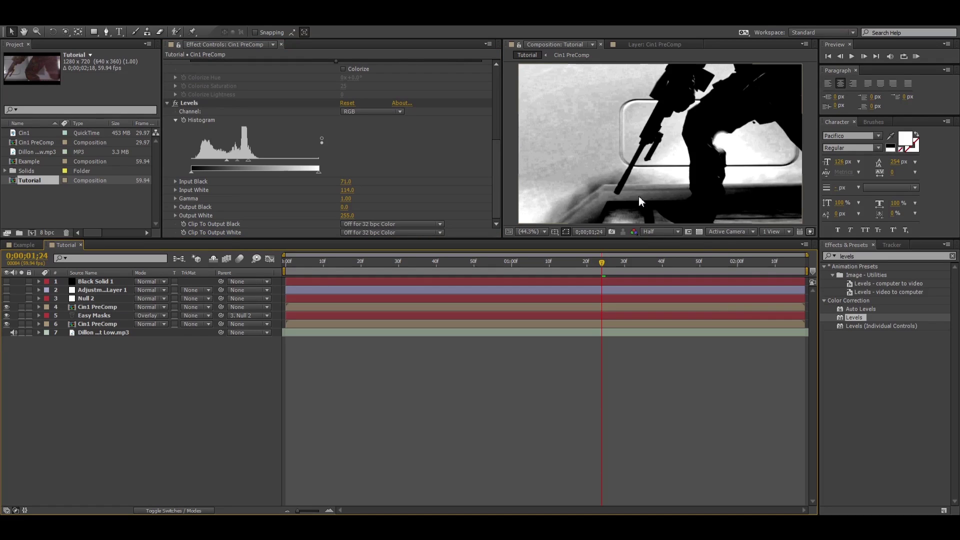
{"action": "left_click", "coordinate": [167, 103]}
Collapse the Levels, Hue/Saturation and RSMB settings on the Cin1 PreComp layers
{"action": "left_click", "coordinate": [167, 104]}
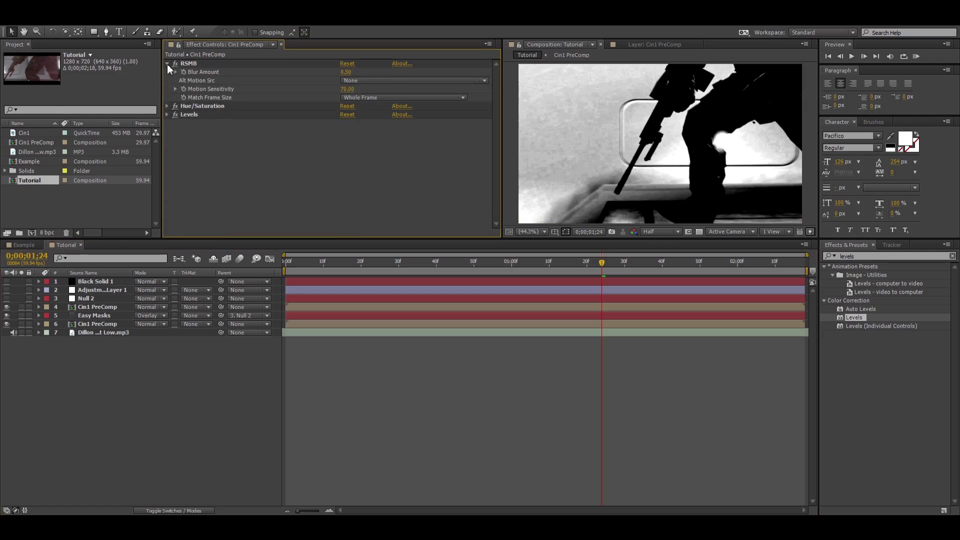
{"action": "left_click", "coordinate": [167, 64]}
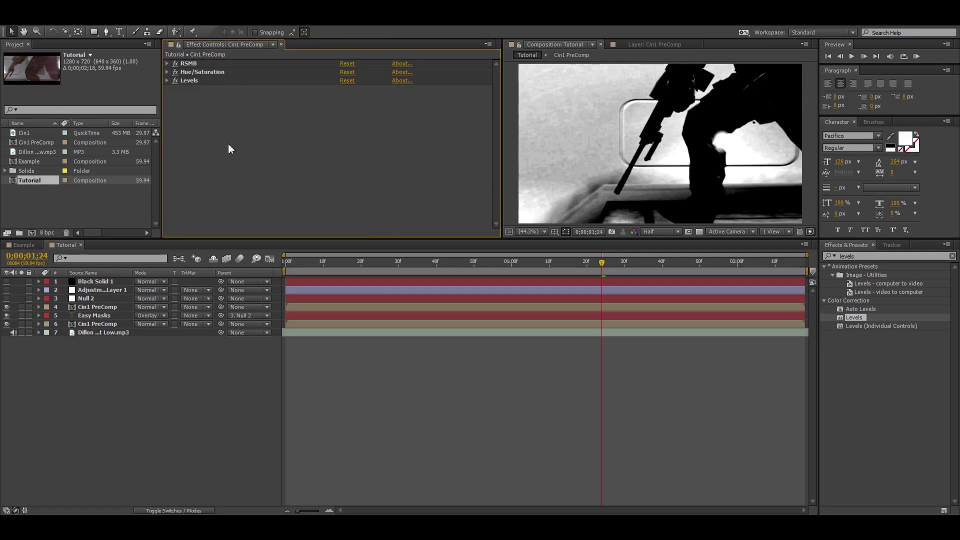
{"action": "left_click", "coordinate": [641, 457]}
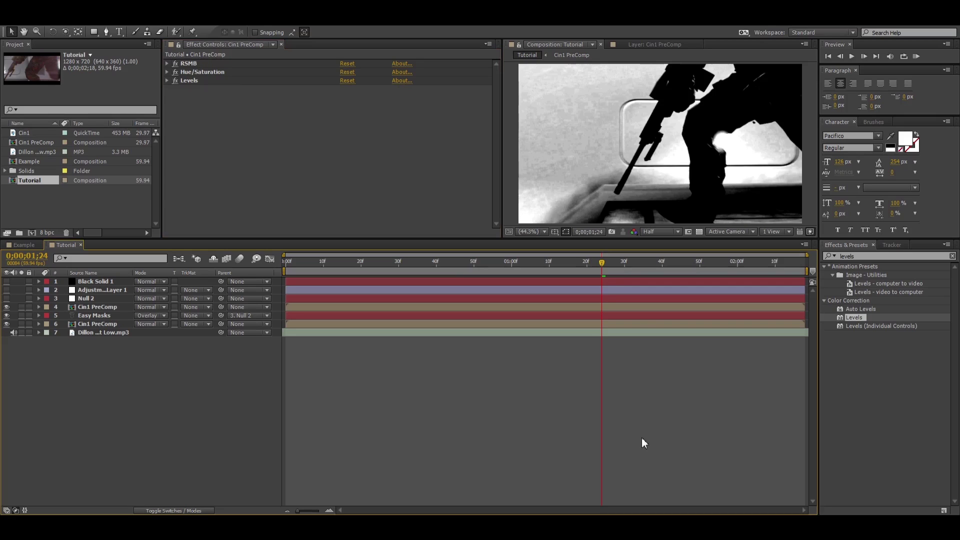
{"action": "left_click", "coordinate": [830, 270]}
{"action": "left_click", "coordinate": [334, 436]}
Set Easy Masks' track matte to Luma Matte 'Cin1 PreComp' and check the composite
{"action": "left_click", "coordinate": [110, 314]}
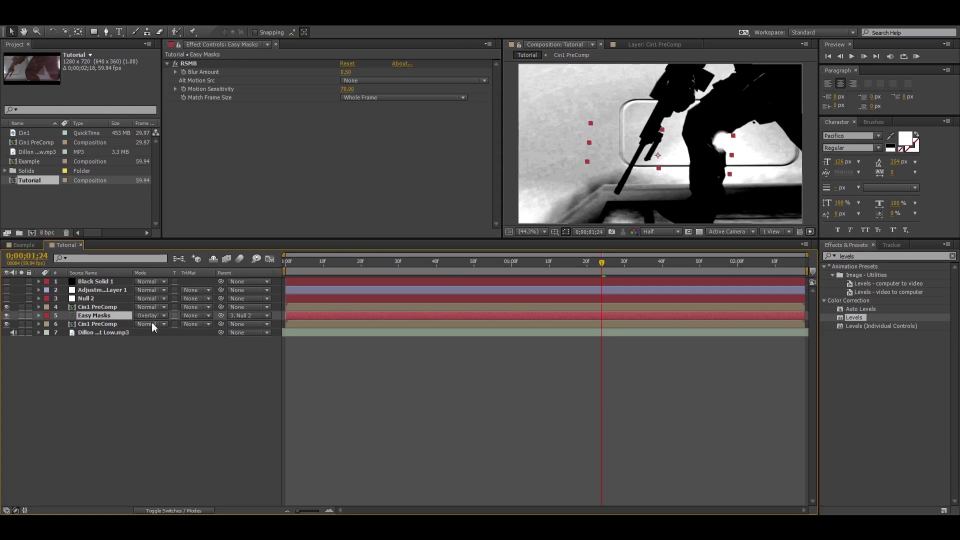
{"action": "left_click", "coordinate": [192, 315]}
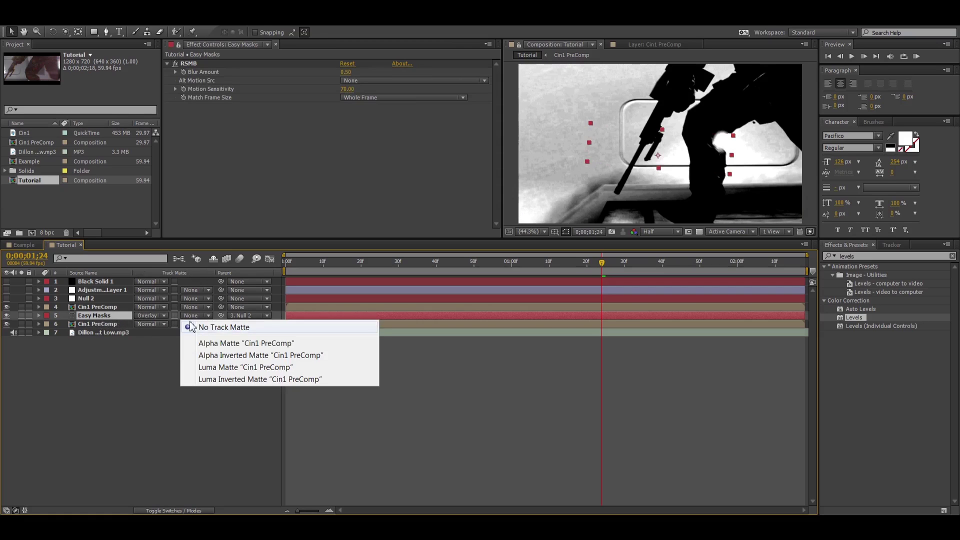
{"action": "left_click", "coordinate": [232, 369]}
{"action": "left_click", "coordinate": [377, 410]}
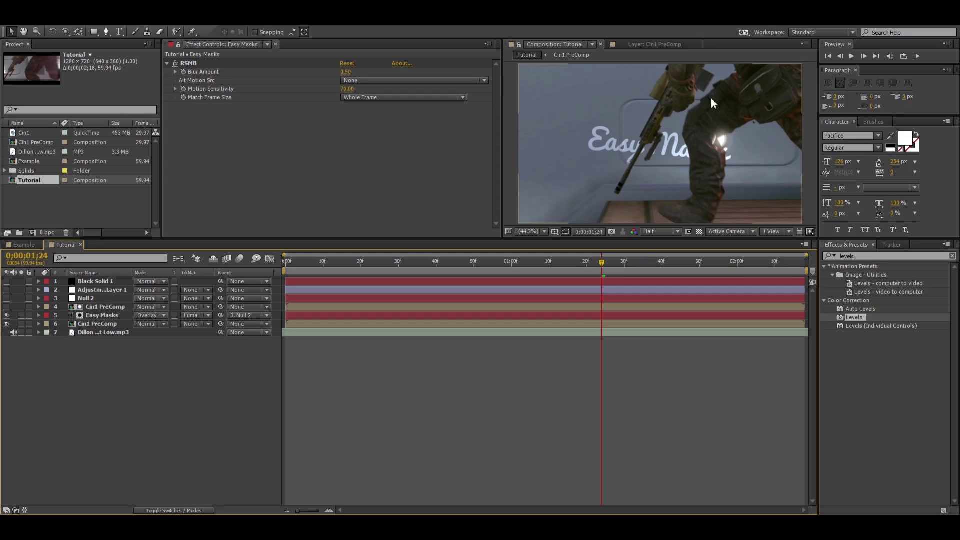
{"action": "left_click", "coordinate": [736, 324]}
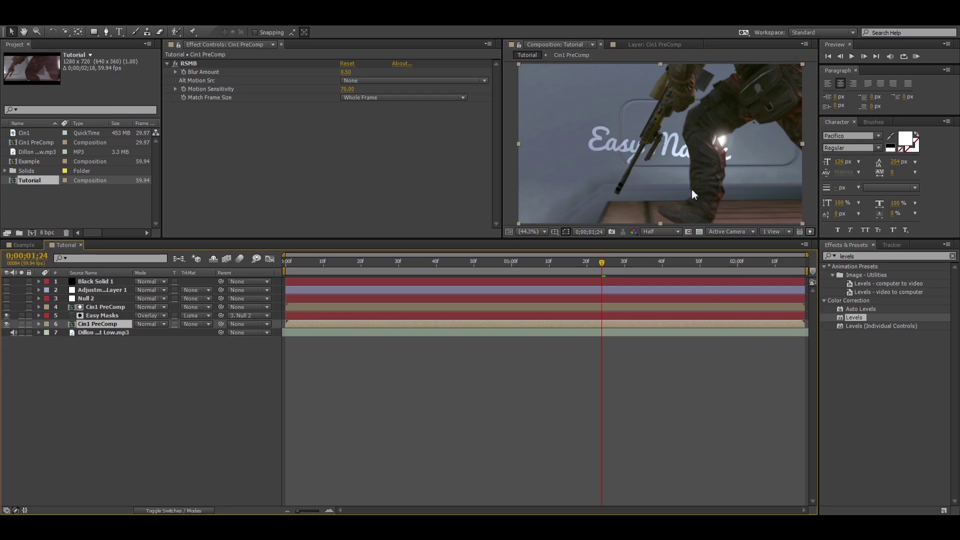
{"action": "left_click", "coordinate": [269, 377]}
Make layers 1–3 visible again while keeping the layer 4 matte copy hidden
{"action": "left_click_drag", "start_coordinate": [7, 281], "coordinate": [6, 307]}
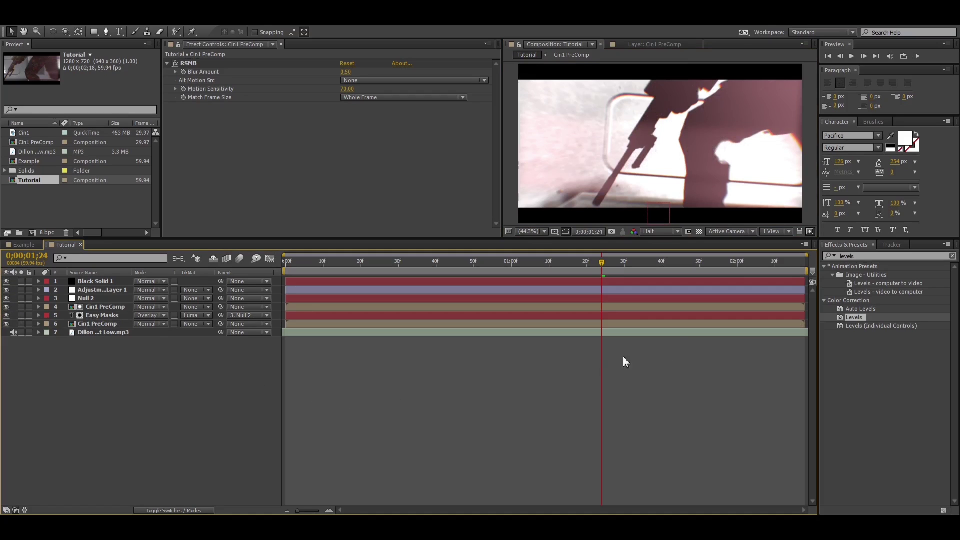
{"action": "left_click", "coordinate": [7, 306]}
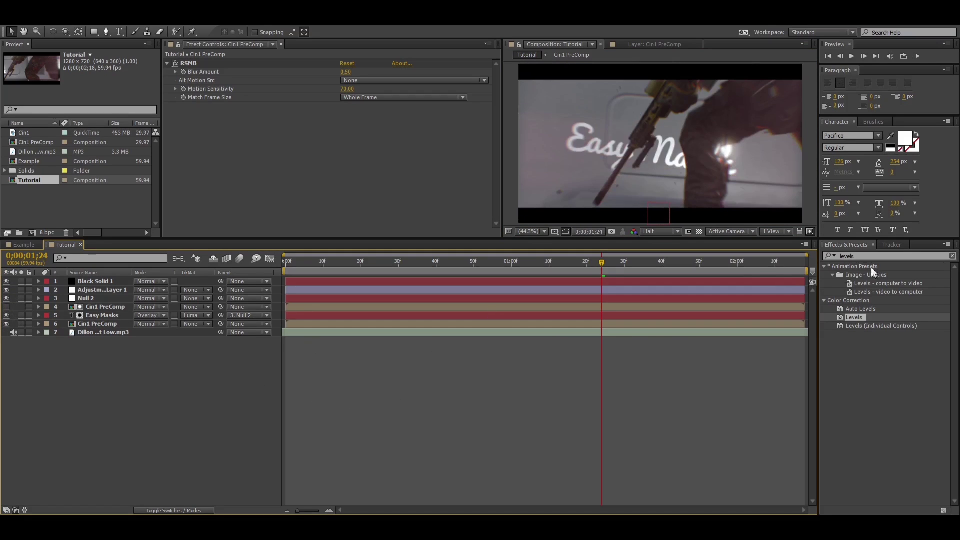